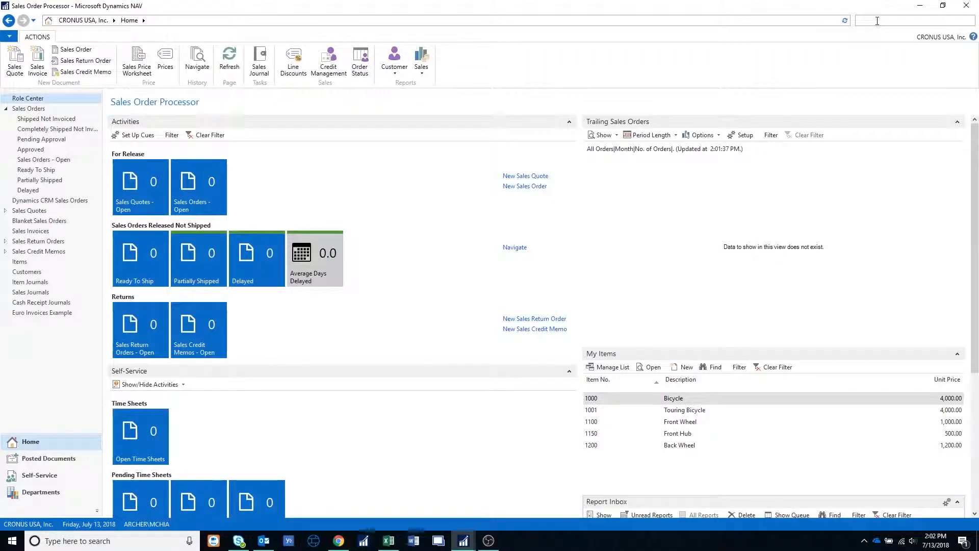
- Add a PRINTER article code with the description Printer to the Misc. Articles setup list
text(Misc ar)
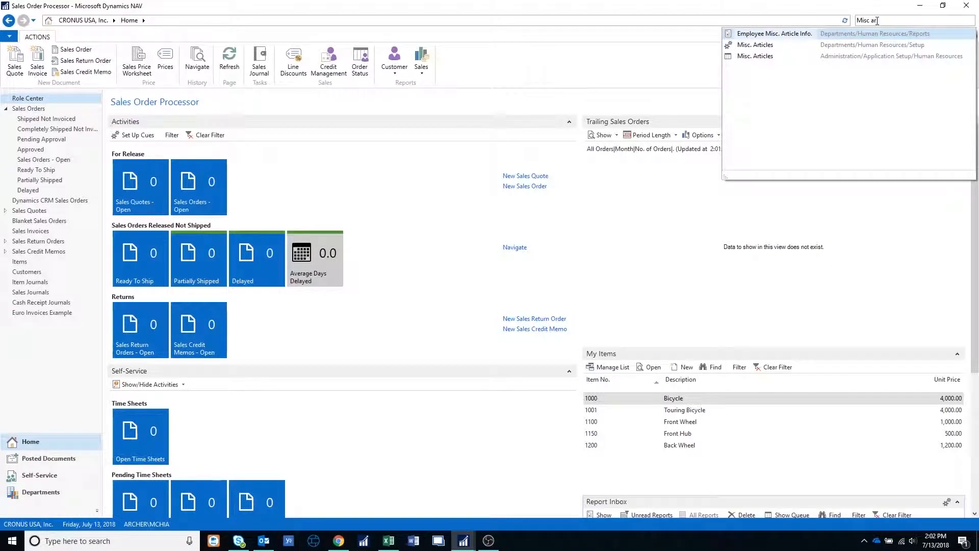
click(765, 45)
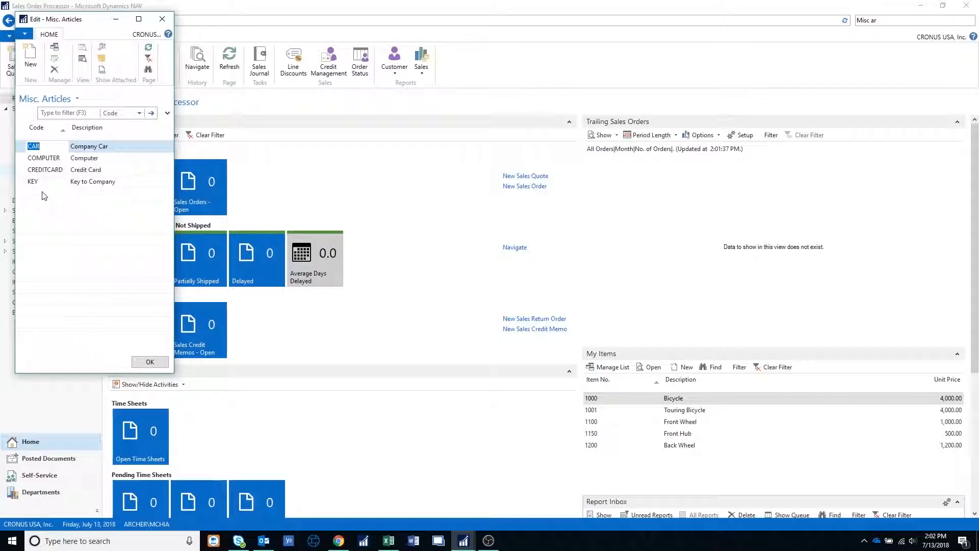
click(58, 193)
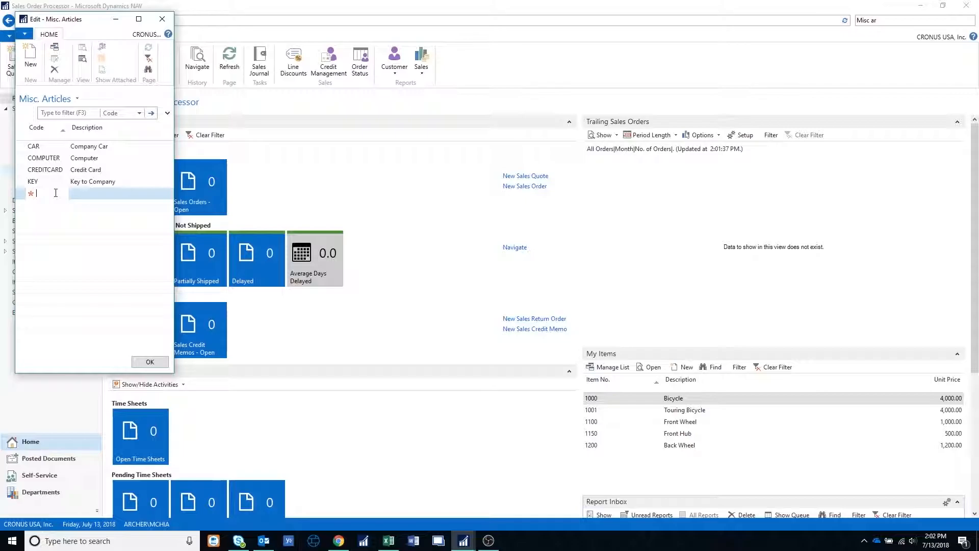
text(Print)
key(BackSpace)
key(BackSpace)
text(RINTER)
key(Tab)
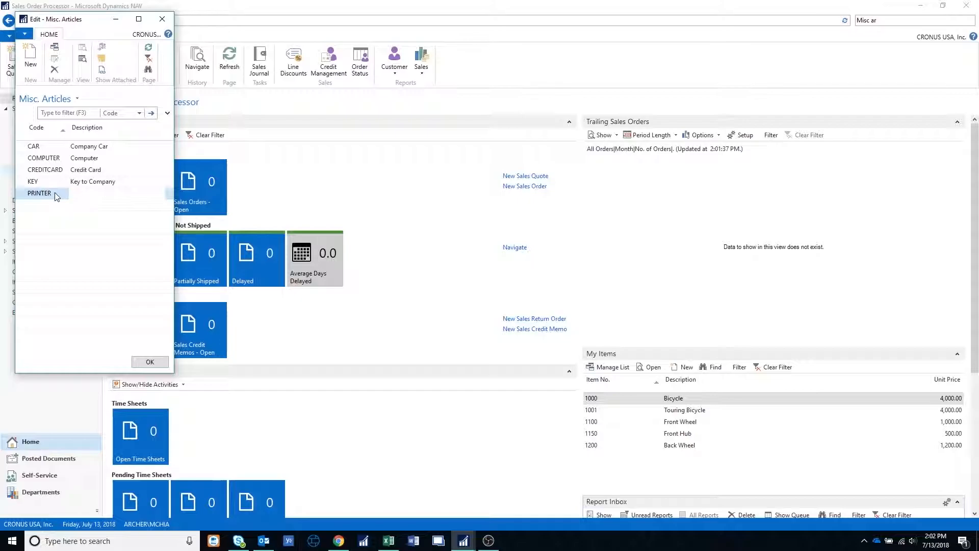
key(Escape)
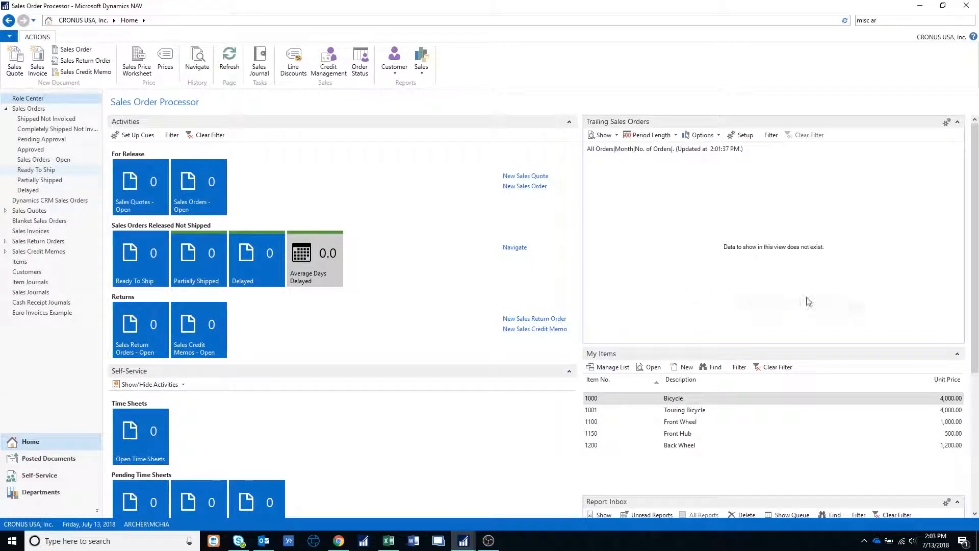
- Search for employees and open the Human Resources Employees list
scroll(789, 299, down, 3)
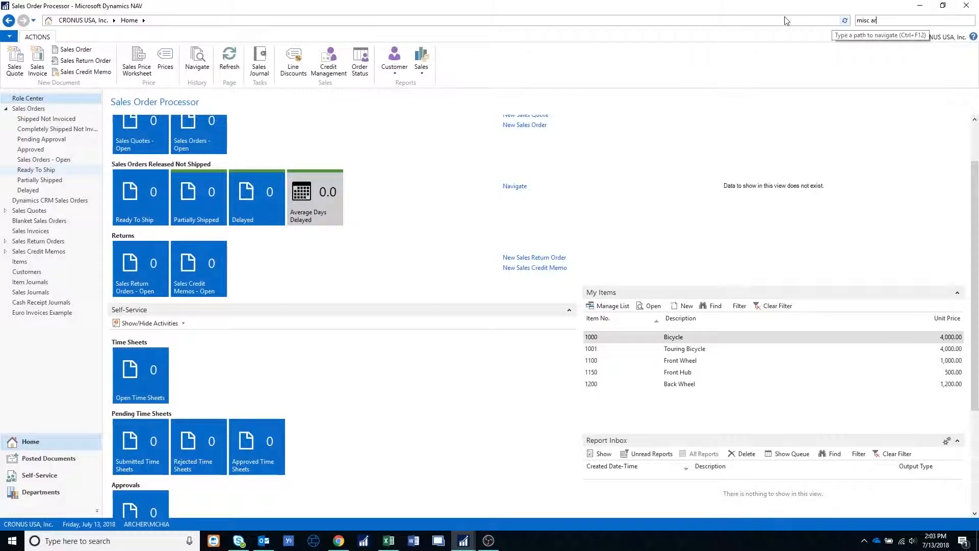
click(876, 19)
text(employees)
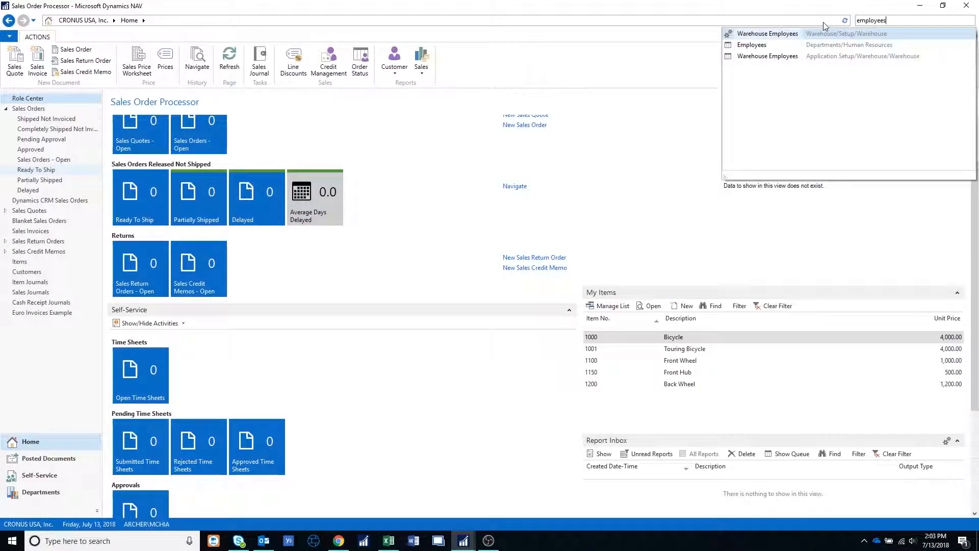
click(760, 45)
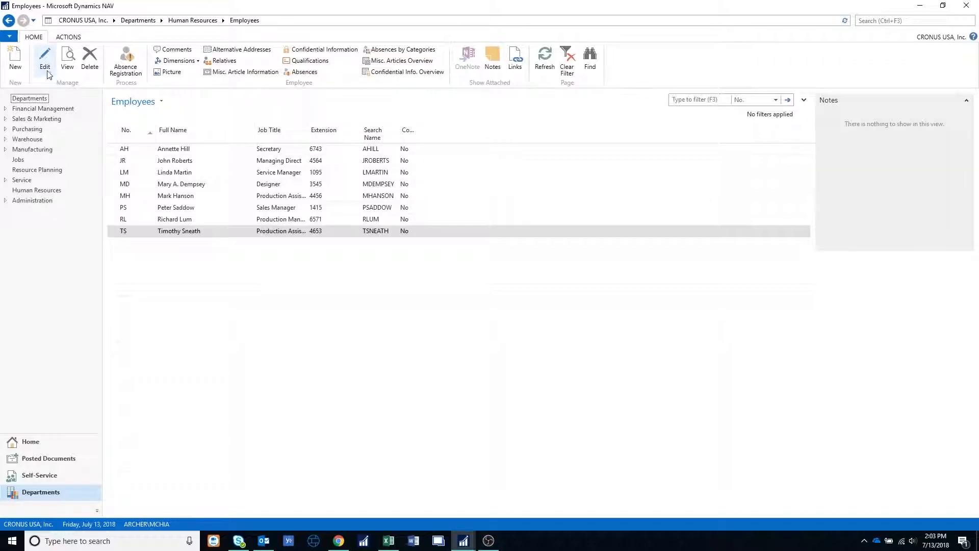
- Create a new employee card with the job title Business Analyst and the employee's first and last name
click(15, 58)
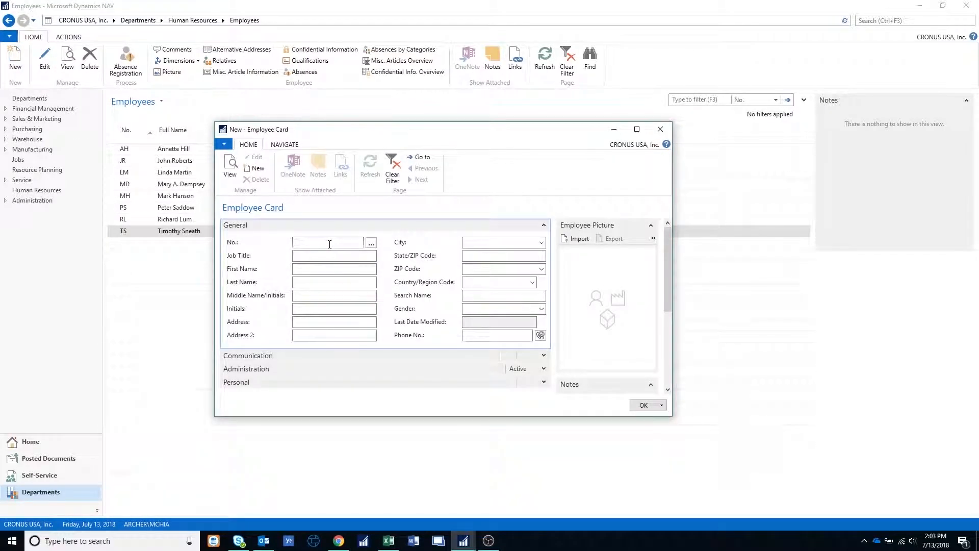
key(Tab)
text(Business Analyst)
key(Tab)
text(John)
key(Tab)
text(Doe)
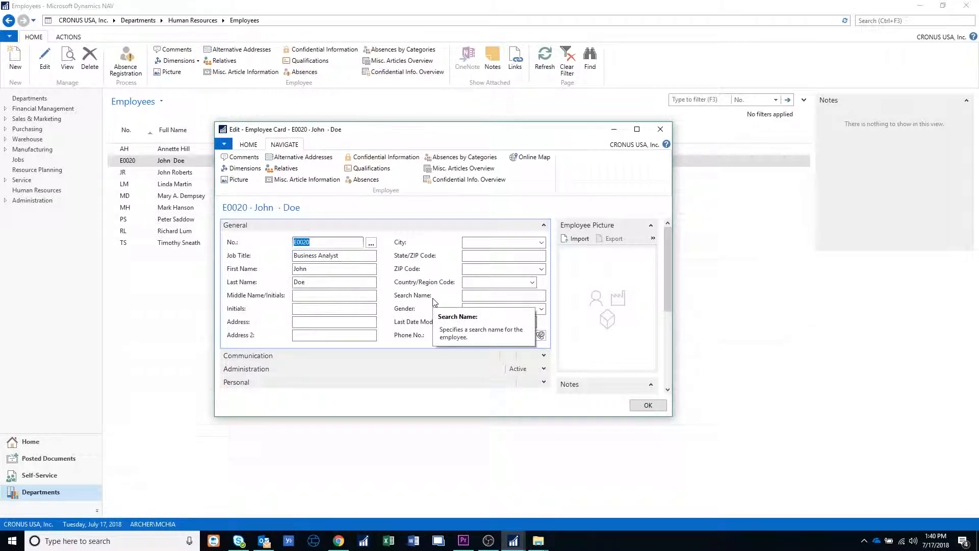
- Add a PRINTER line to the new employee's Misc. Article Information
click(288, 146)
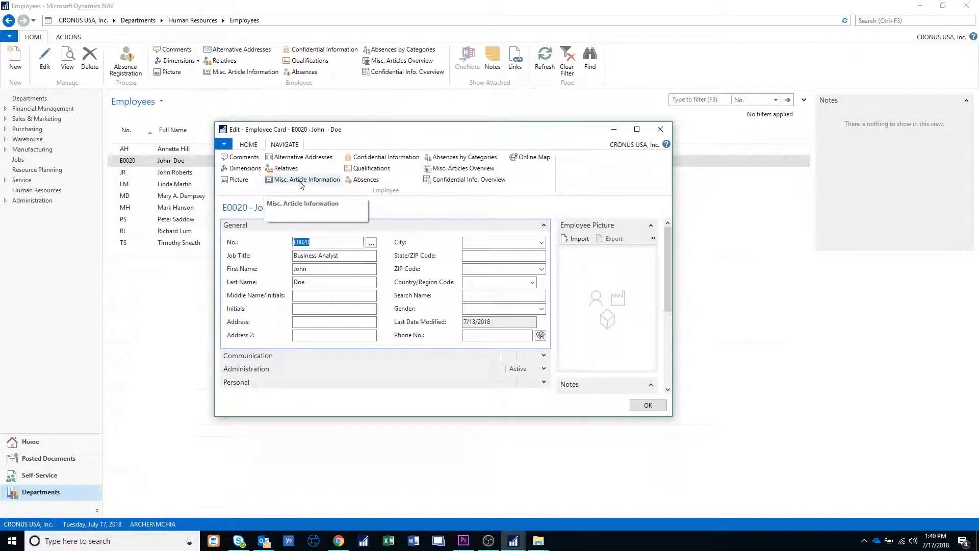
click(301, 181)
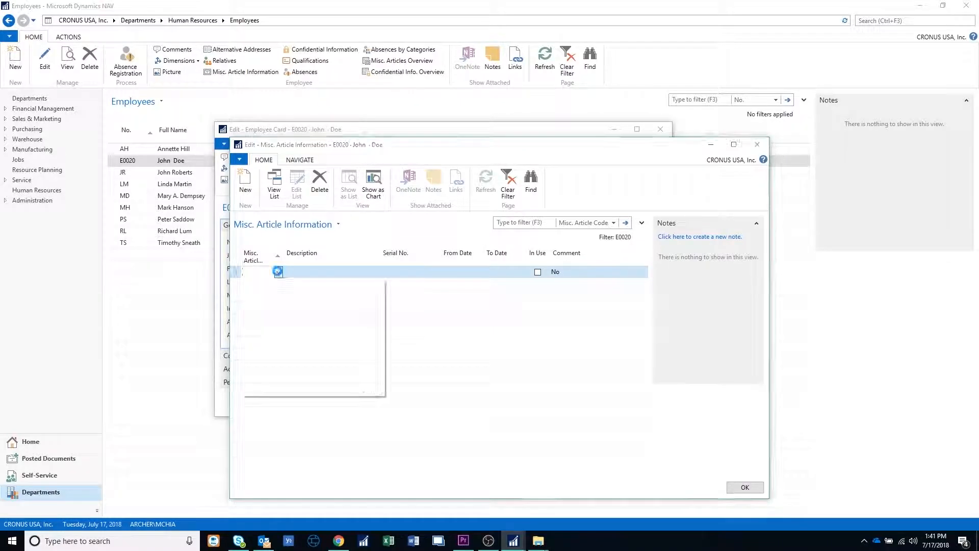
click(278, 272)
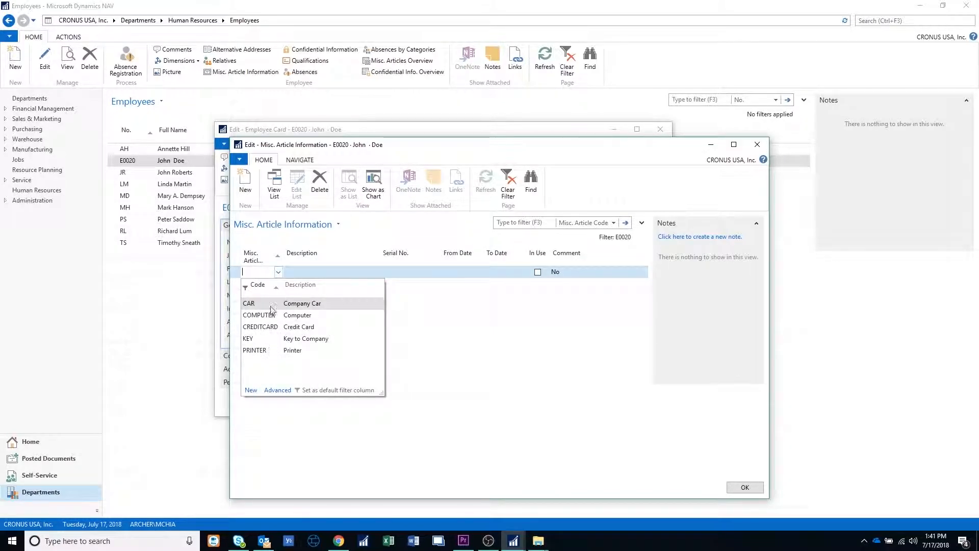
click(278, 269)
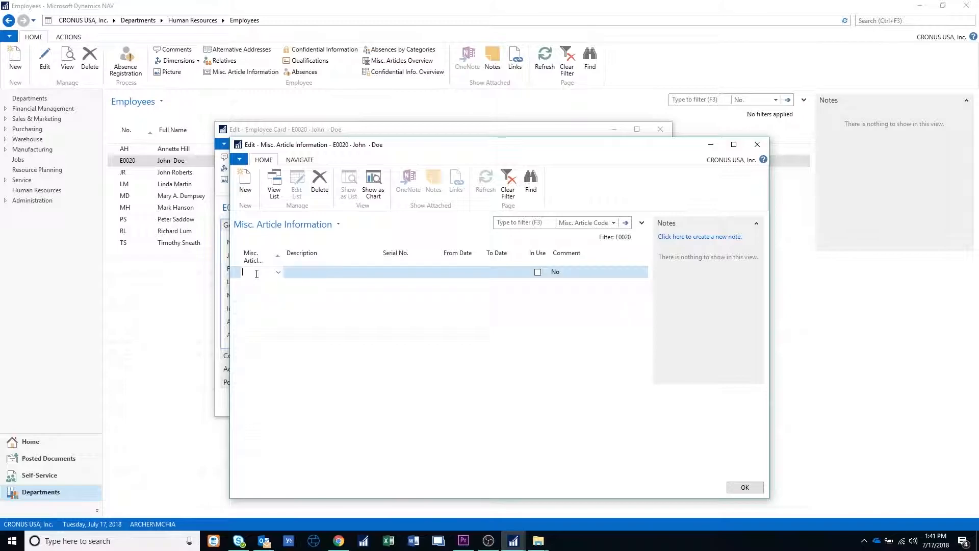
click(279, 275)
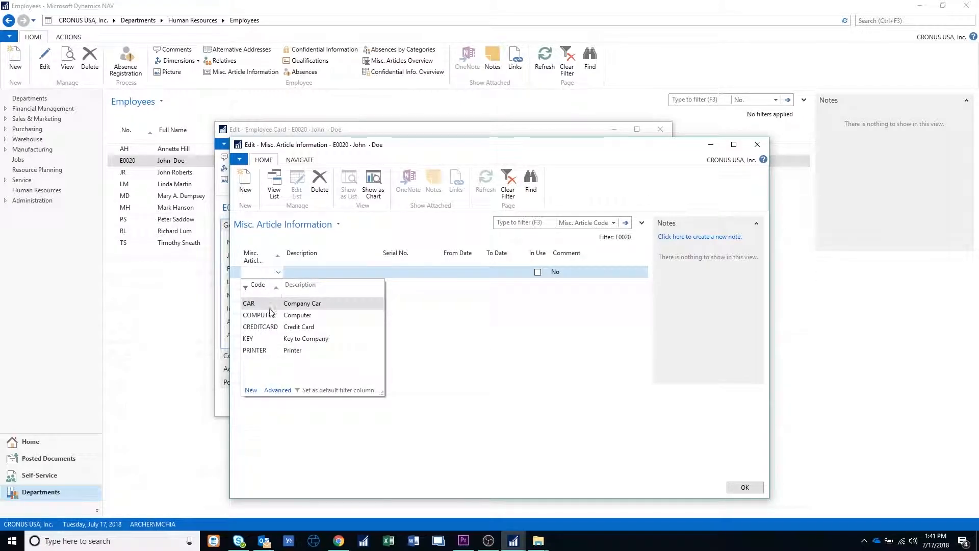
click(263, 350)
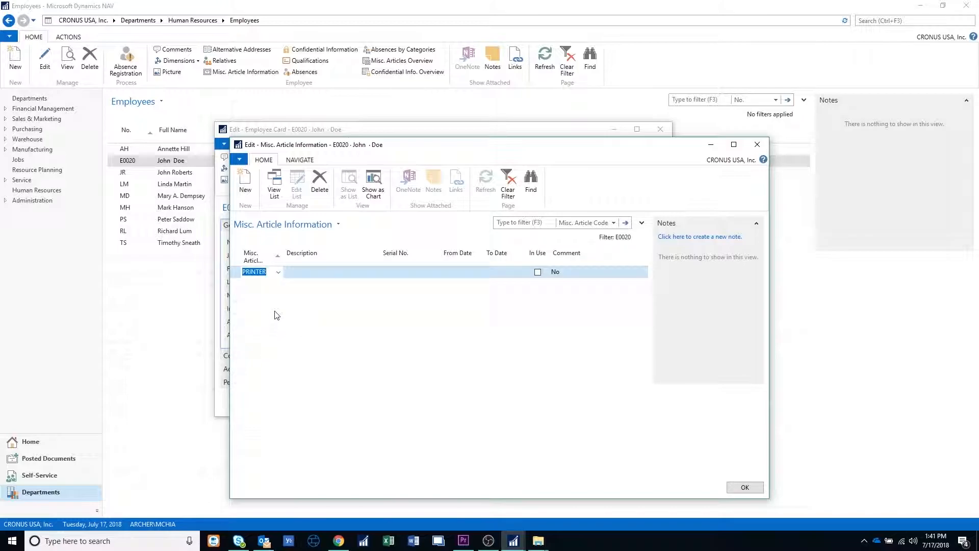
key(Tab)
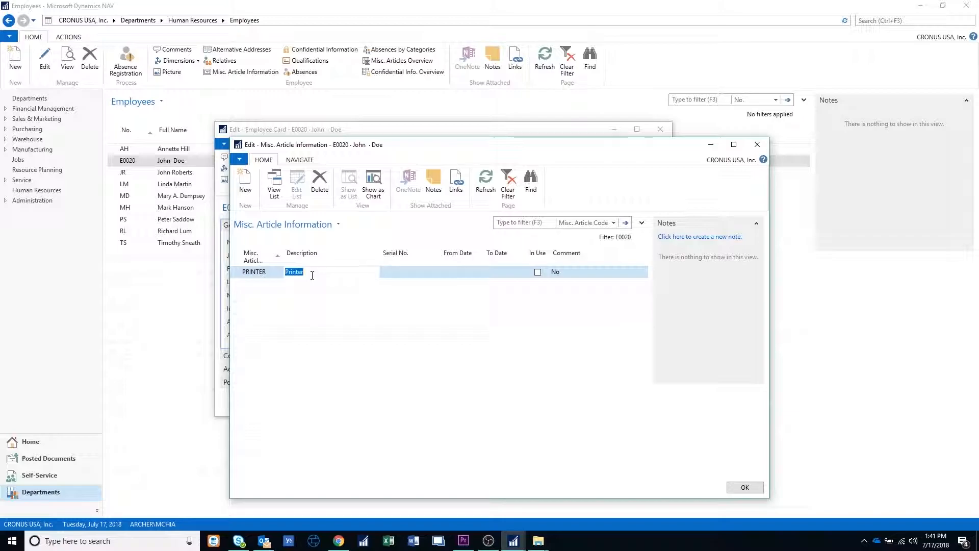
key(Tab)
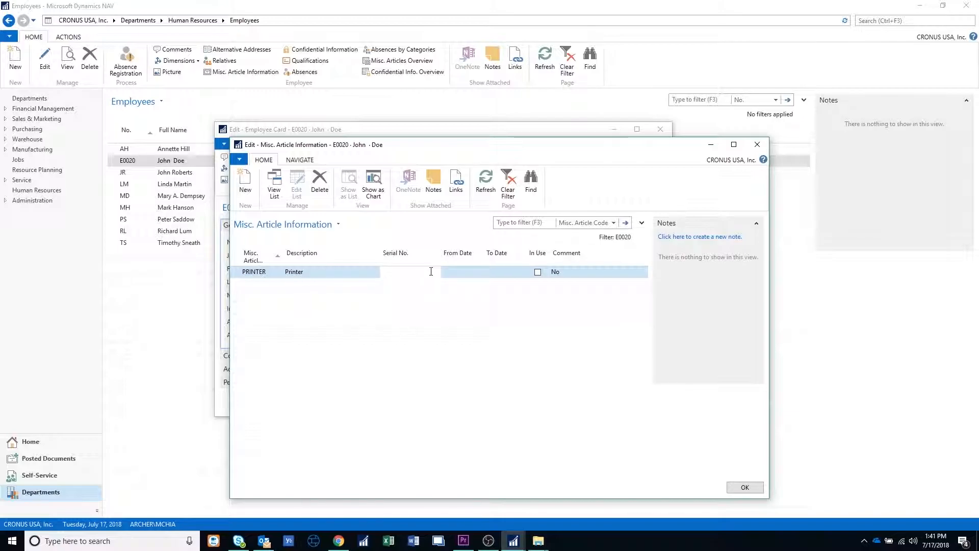
- Set the printer line's From Date to 7/3/2018 and mark it as in use
click(477, 272)
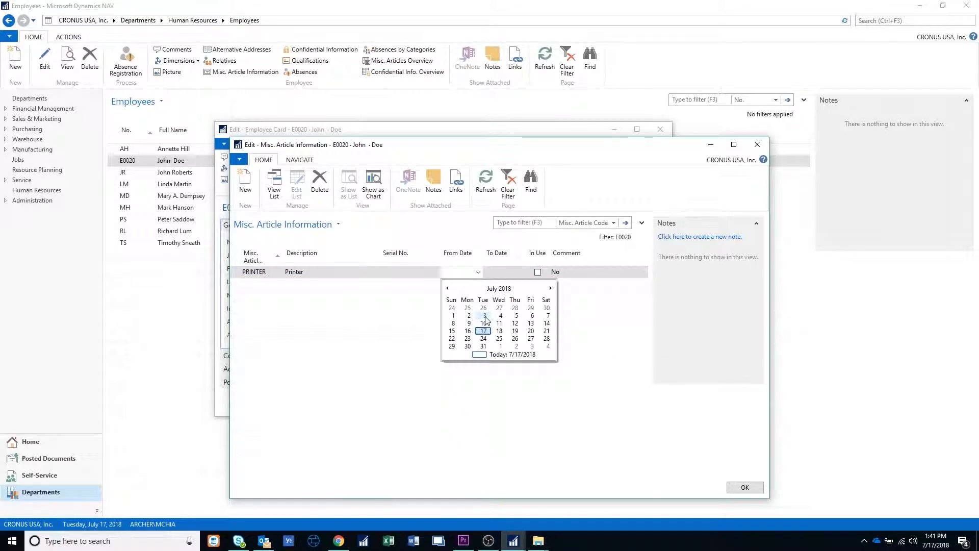
click(484, 316)
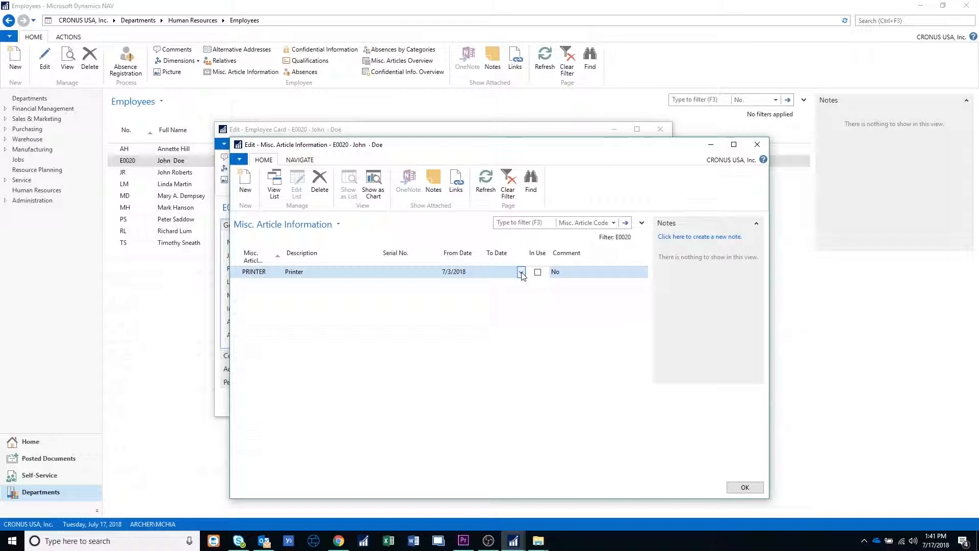
click(538, 272)
- Add a second misc. article line with the code CAR for the company car
click(275, 289)
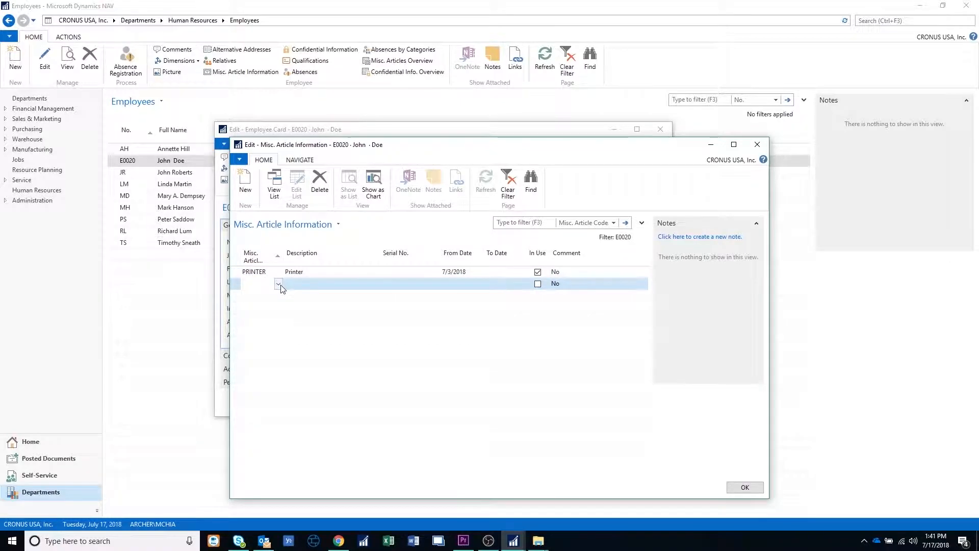
click(278, 284)
click(260, 315)
click(354, 286)
click(409, 288)
- Set the company car's From Date to 7/10/2018, mark it as in use, and close the article information and employee card
click(466, 289)
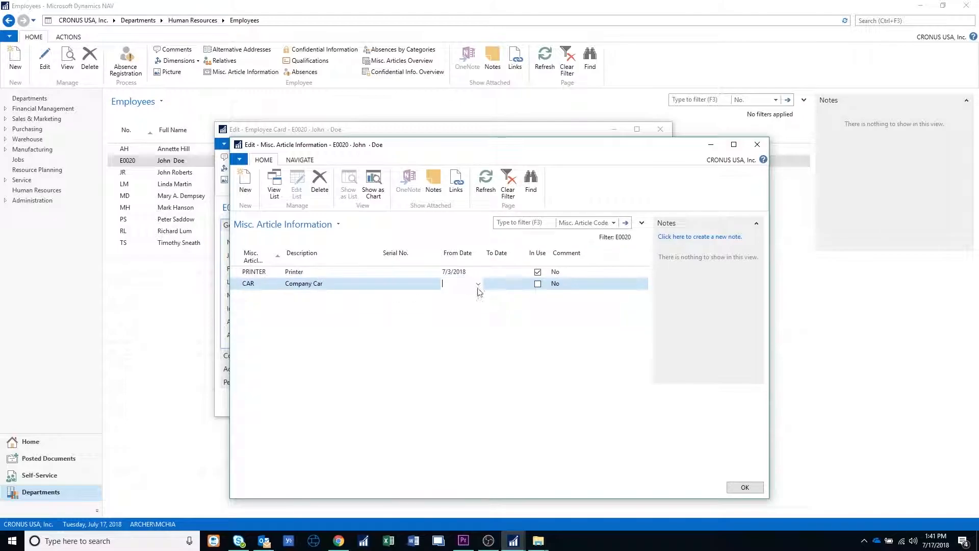
click(478, 283)
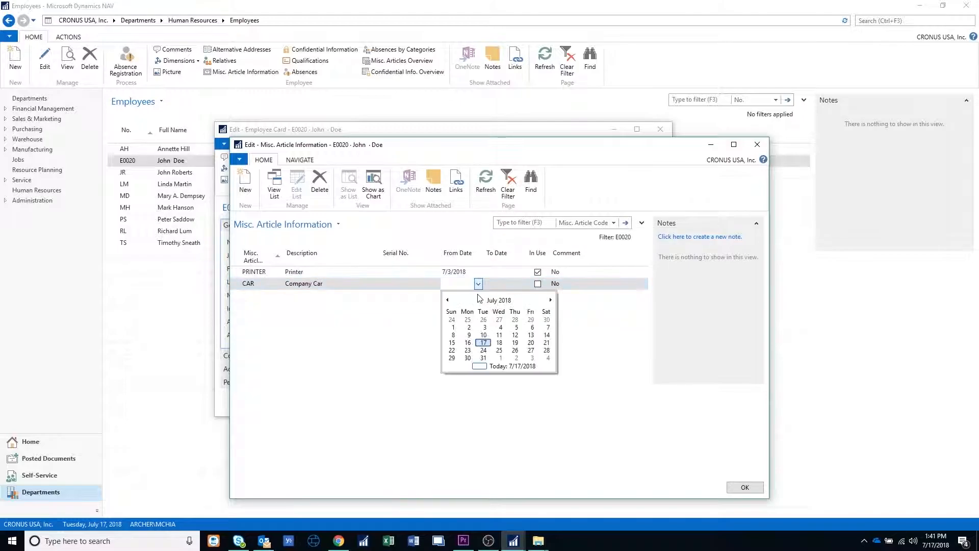
click(484, 335)
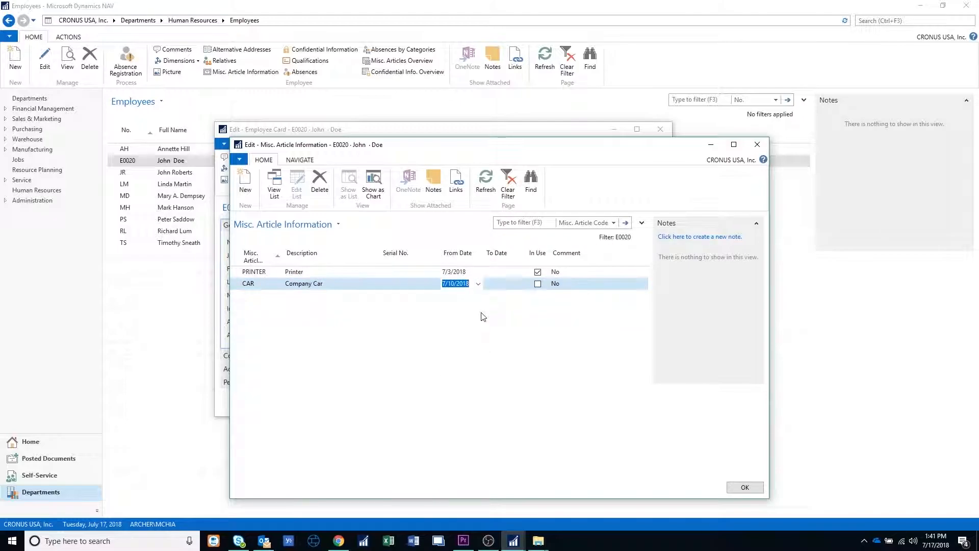
click(538, 286)
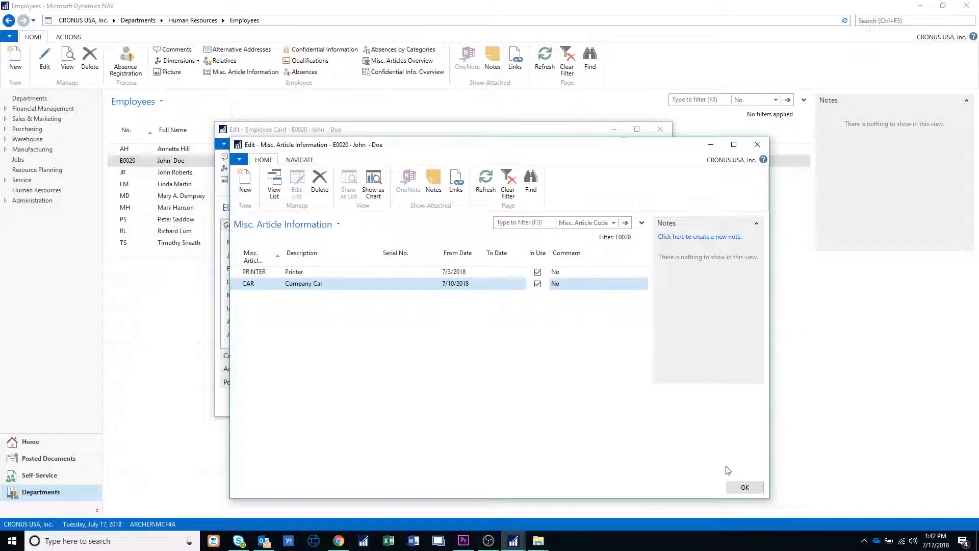
click(745, 487)
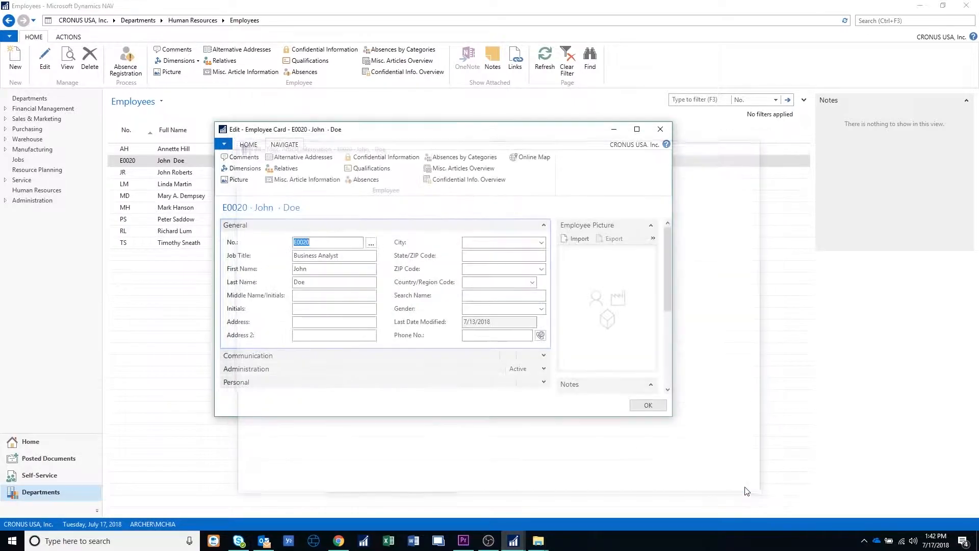
click(649, 407)
- Find the Employee Misc. Article Info. report and preview it without entering any filter values
click(888, 22)
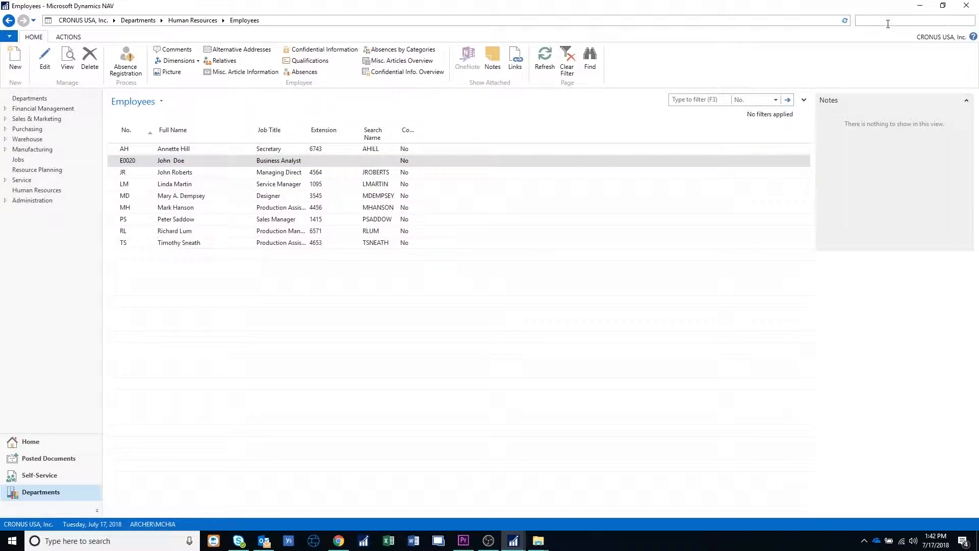
text(employee misc article)
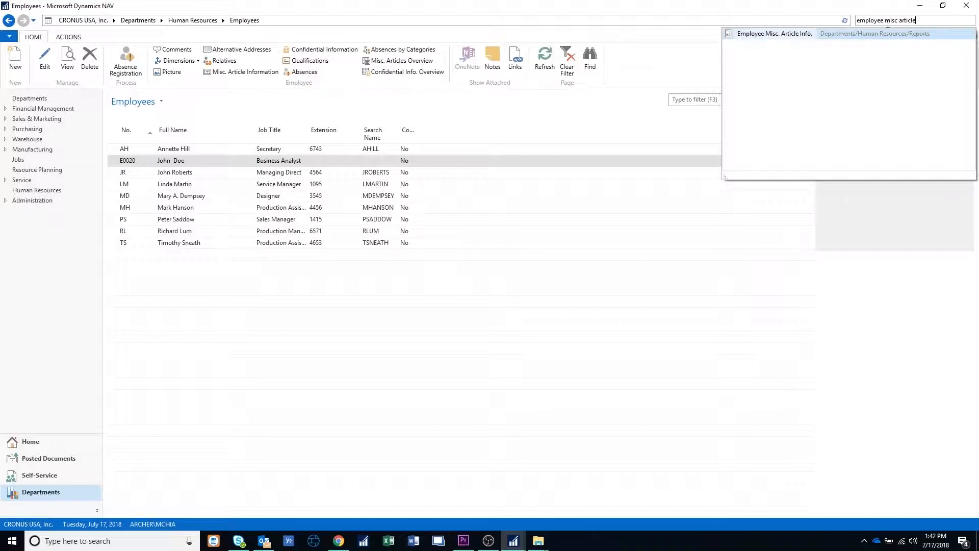
click(790, 34)
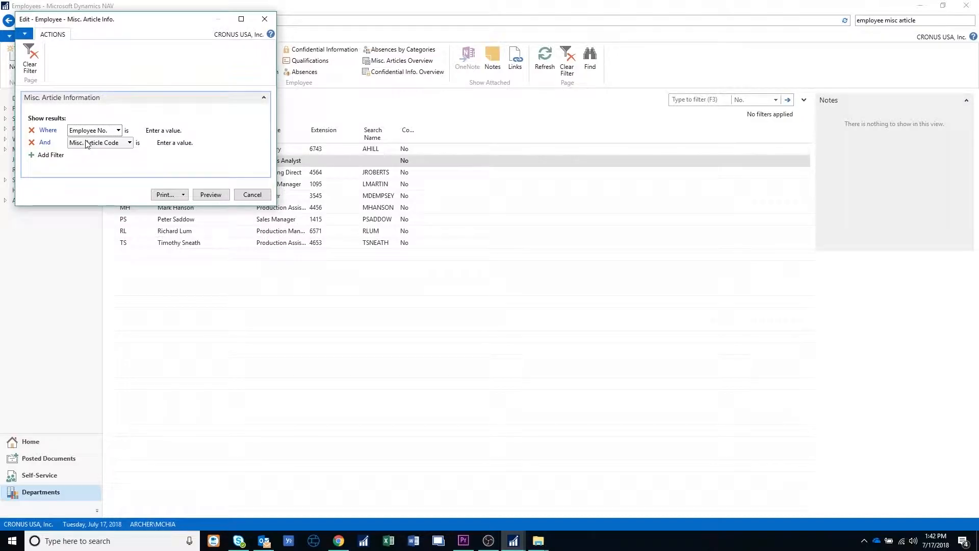
click(209, 195)
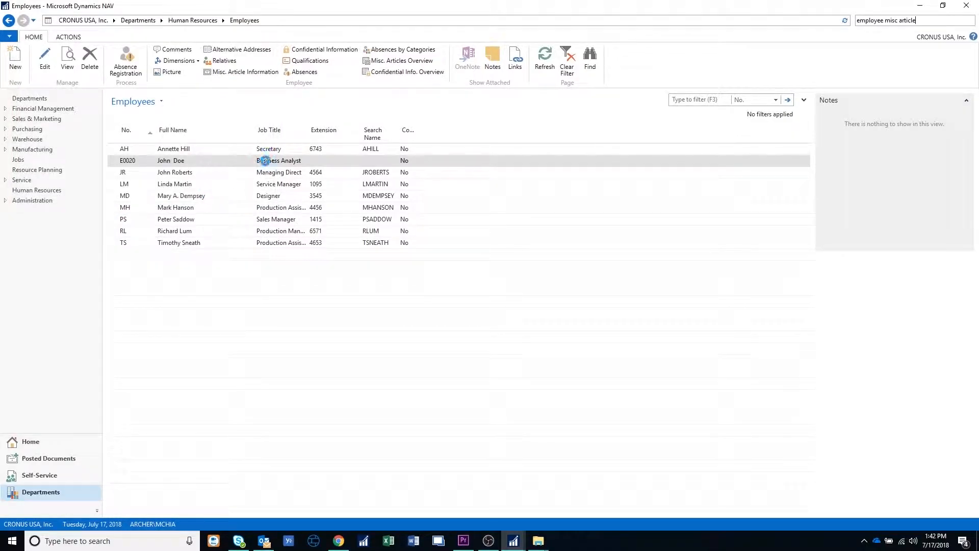
- Review the misc. articles listed for each employee in the report preview at 200% zoom
click(312, 72)
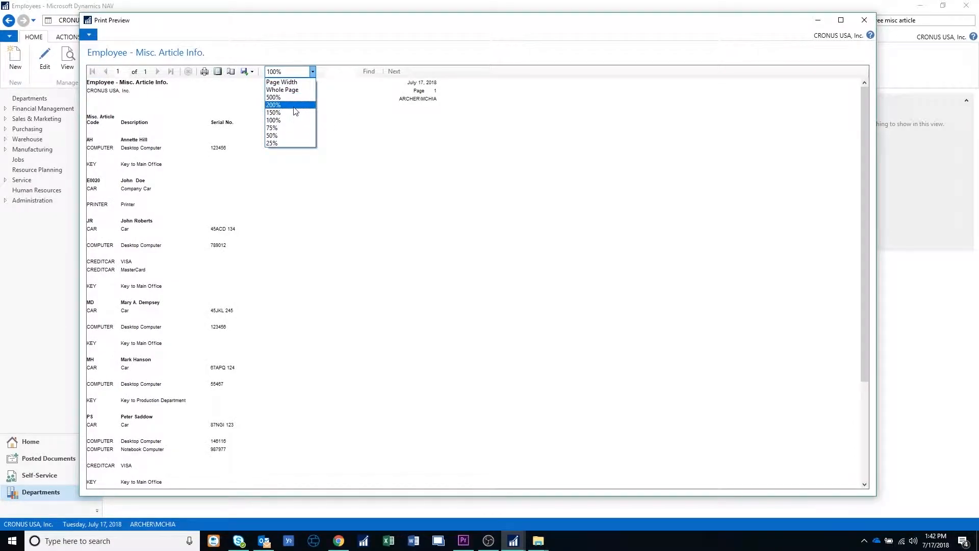
click(294, 107)
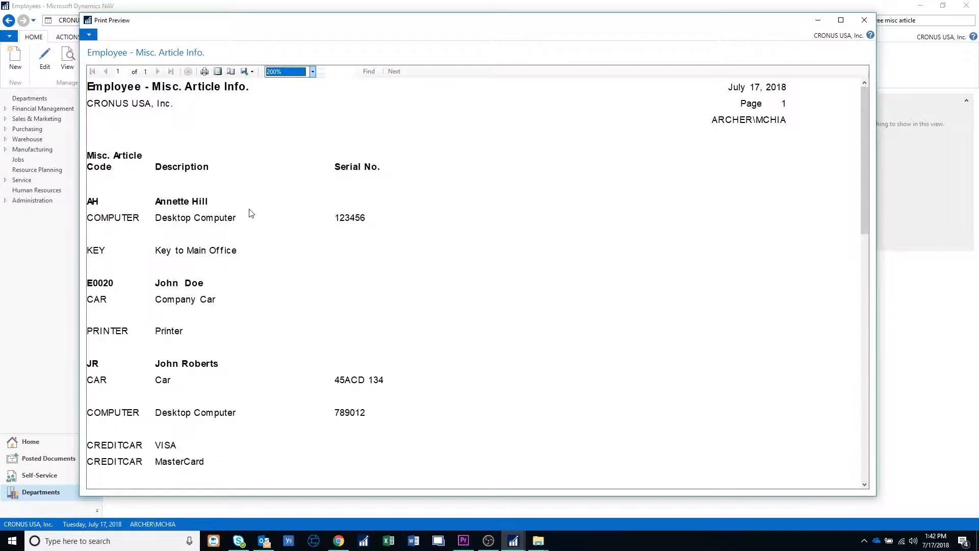
scroll(251, 214, down, 1)
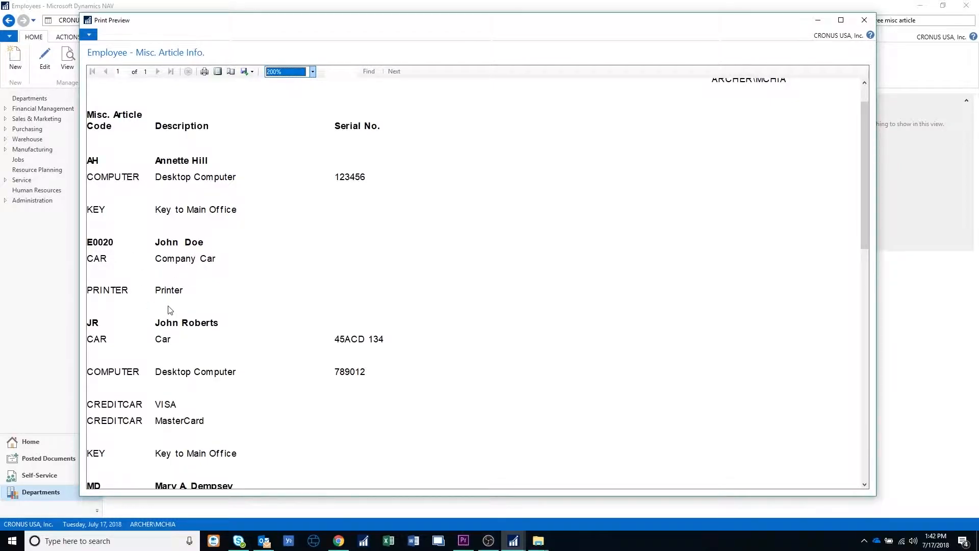
scroll(177, 310, down, 2)
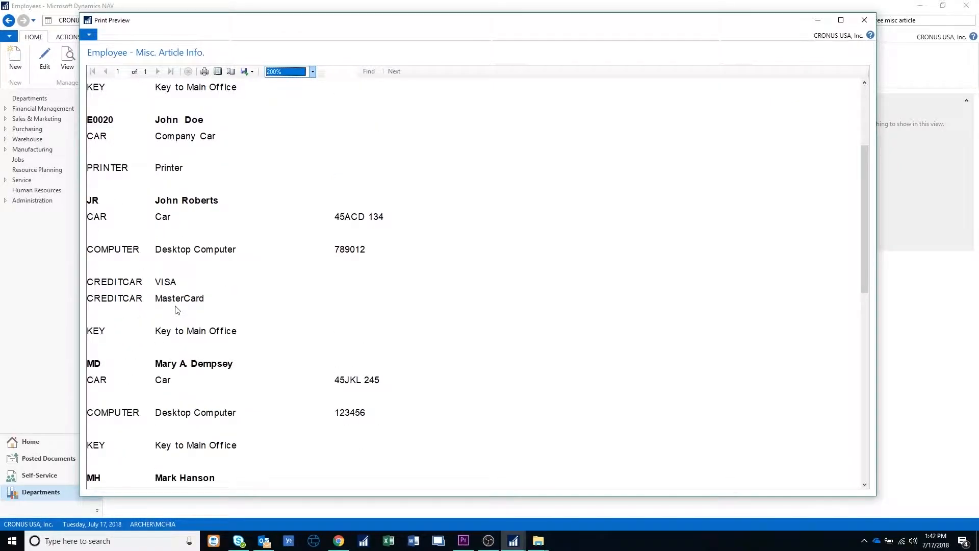